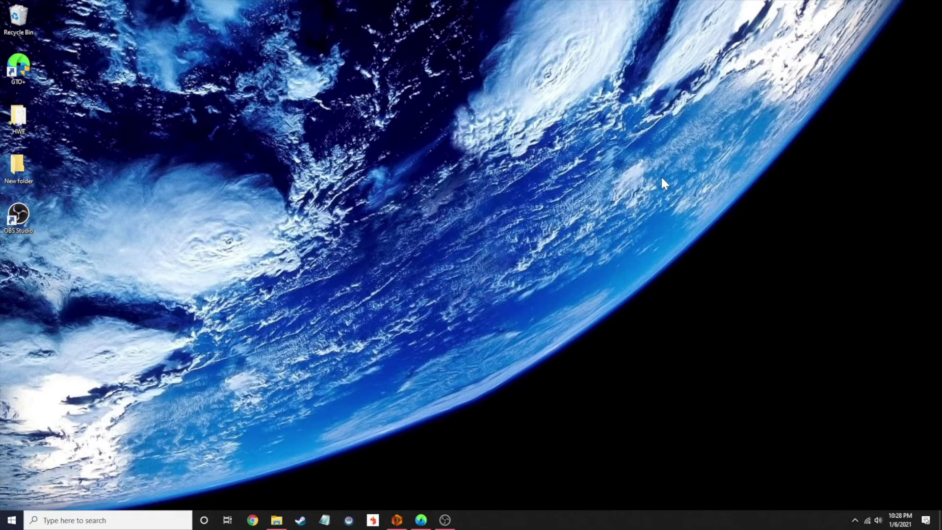
Launch Holdem Manager 3 from the taskbar to show the 1/5/2021 session
click(397, 519)
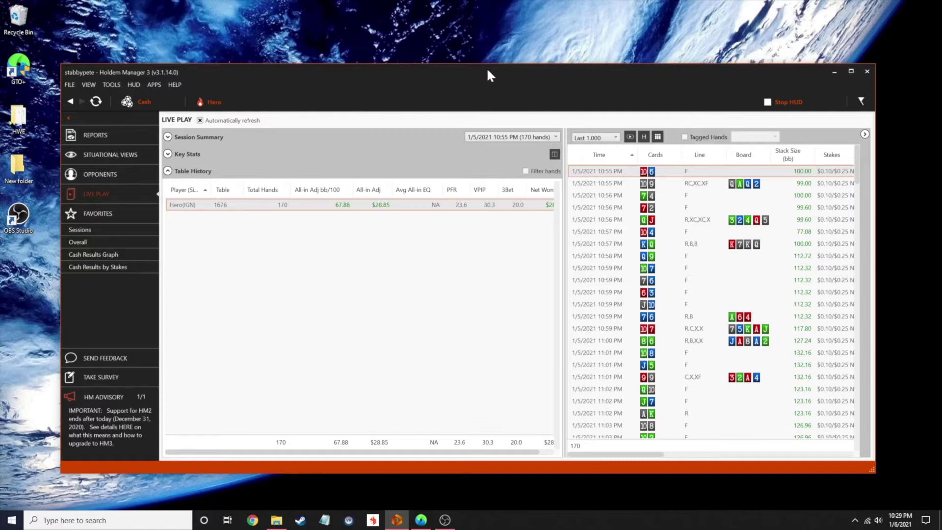
Move the window up and left and scroll the hand list right to show the Net Won column
drag(488, 78, 477, 61)
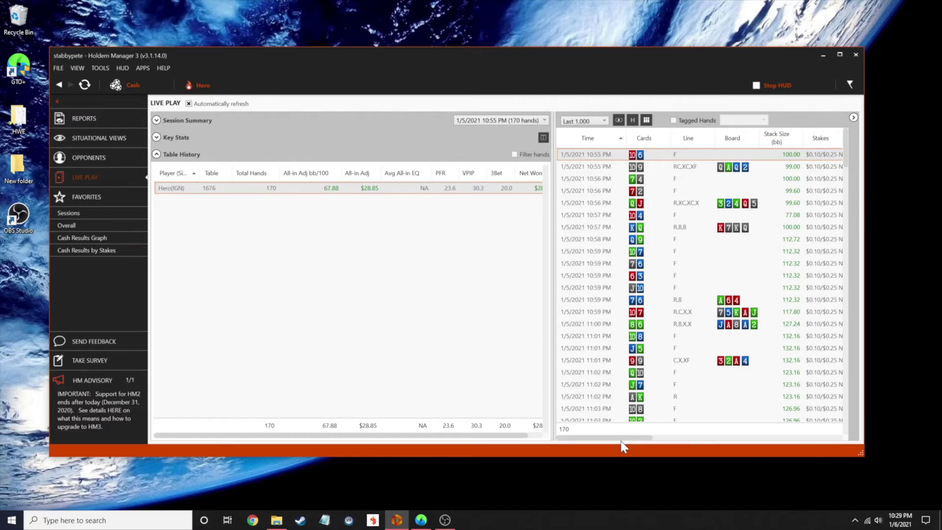
drag(645, 437, 662, 439)
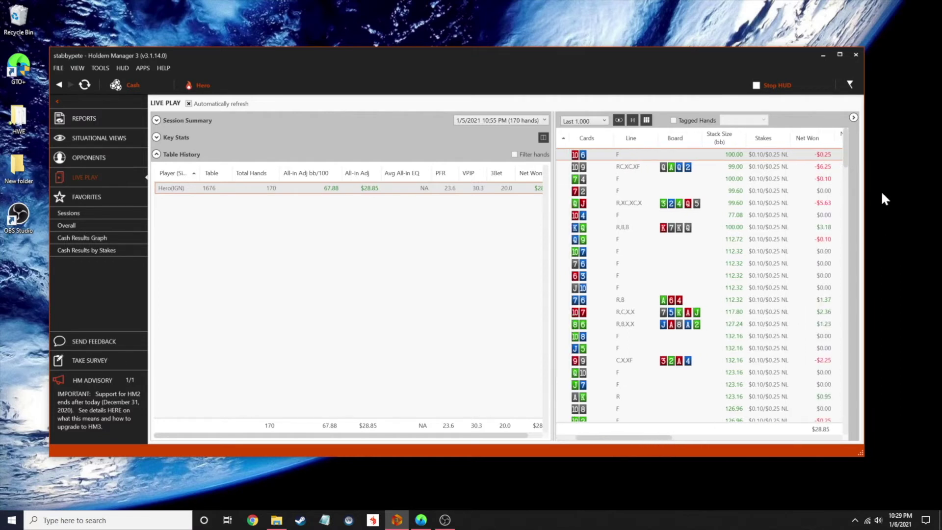
Sort the hand list by Net Won so the biggest losses come first
click(806, 143)
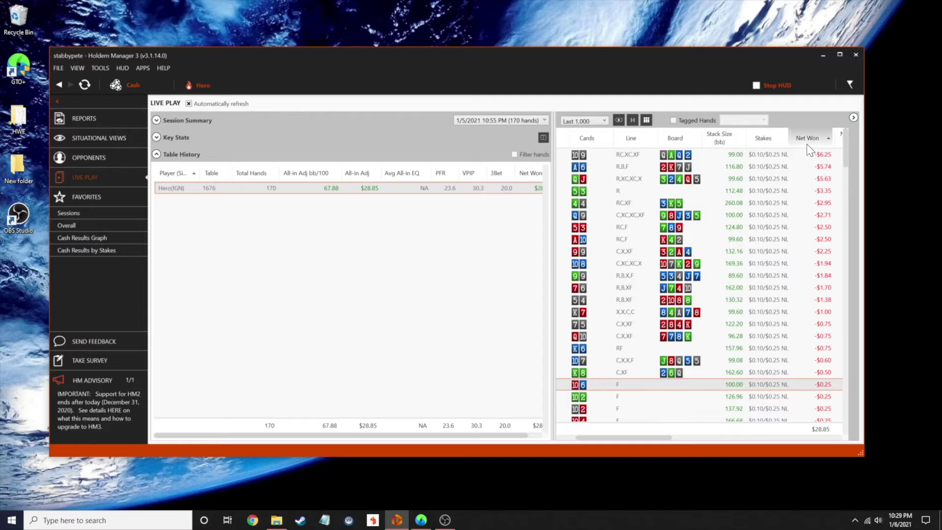
click(807, 139)
click(805, 144)
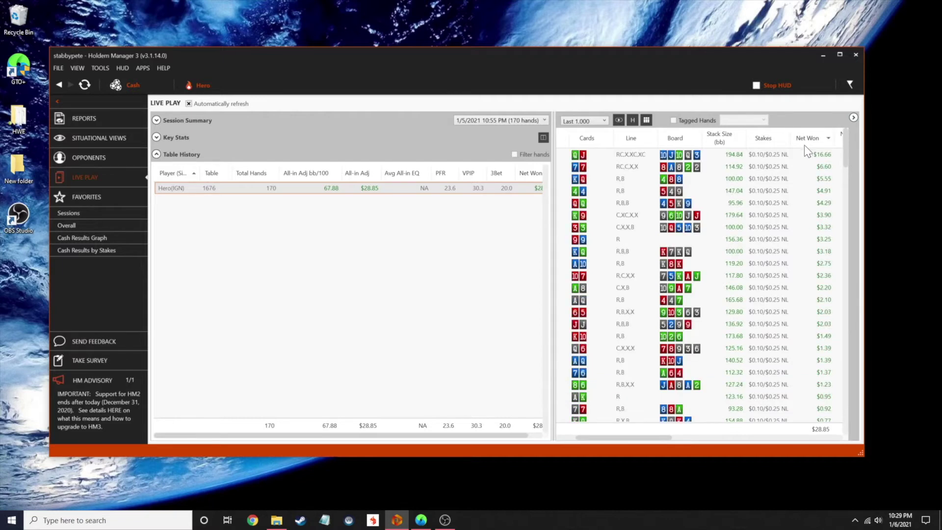
click(806, 144)
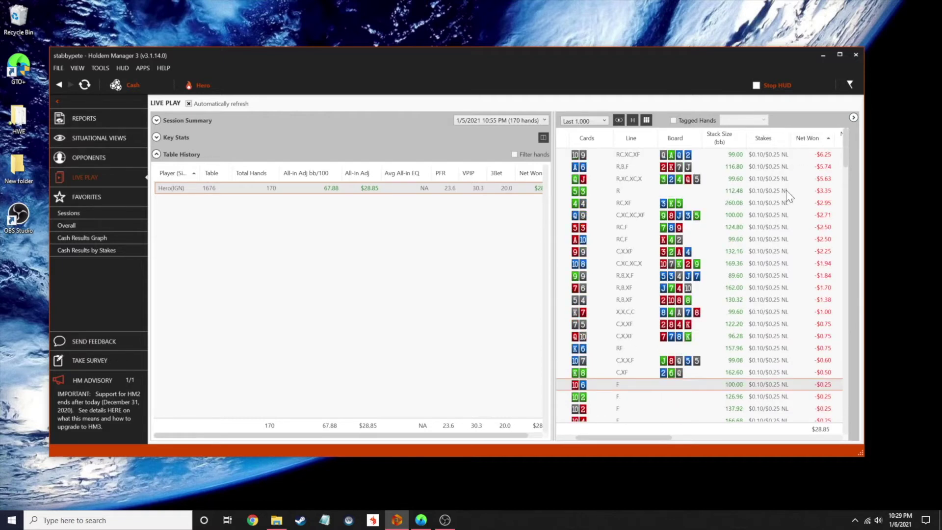
Open the 10:56 PM hand that lost $5.63 in the replayer
drag(637, 437, 598, 438)
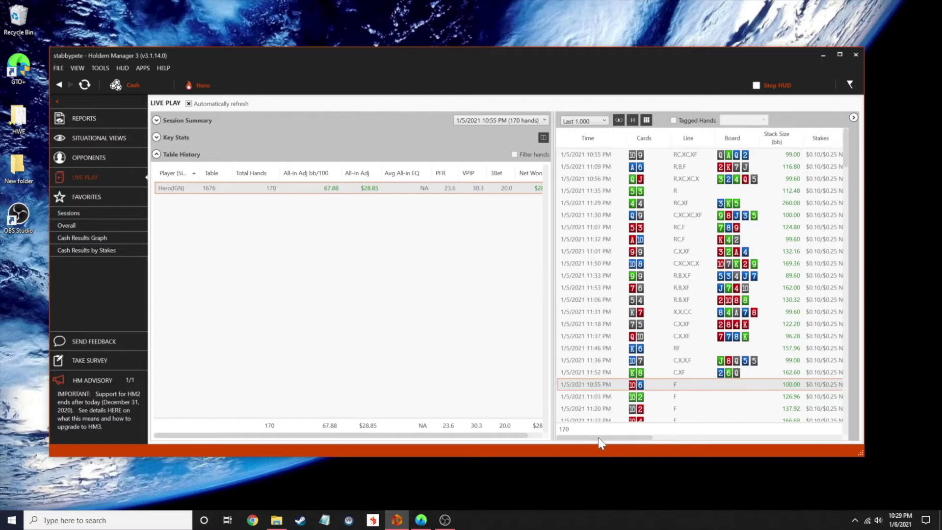
click(616, 179)
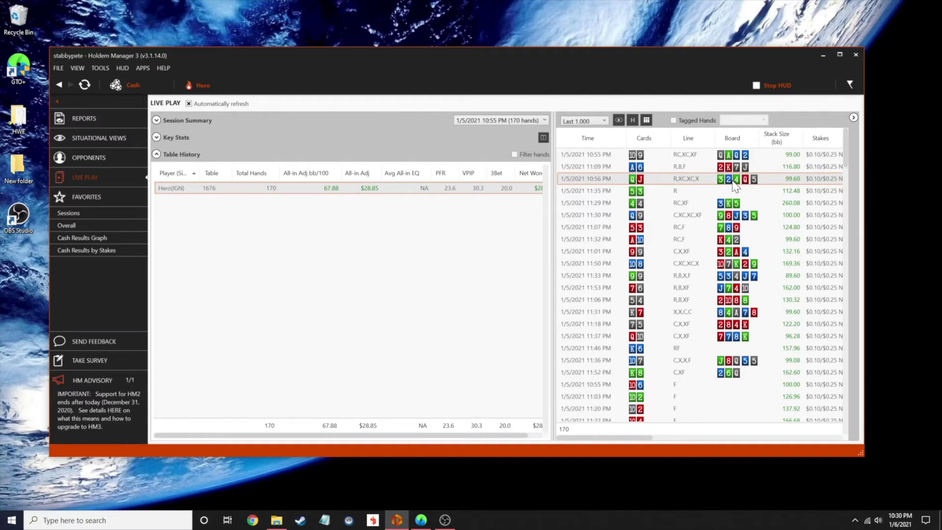
double_click(712, 179)
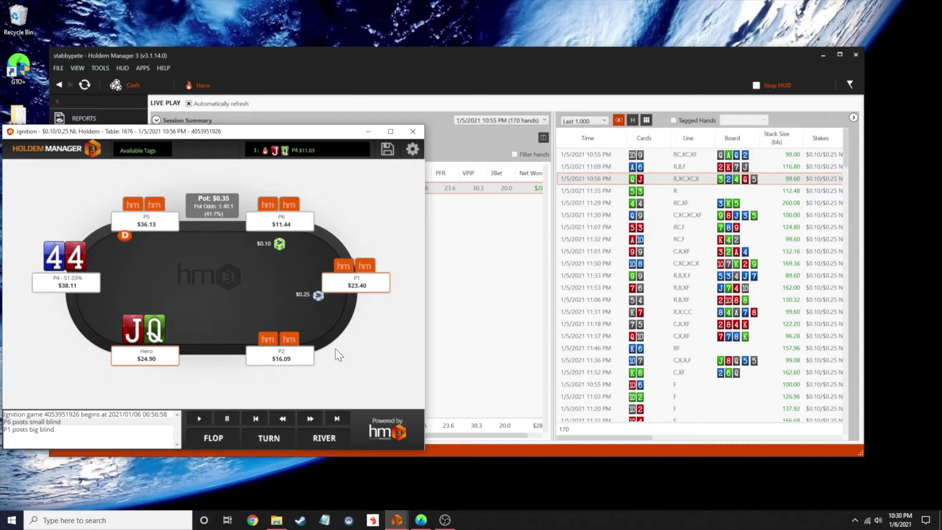
Replay preflop through Hero's $0.75 raise and P4's call to the 3c 2d 4c flop
click(309, 419)
click(309, 419)
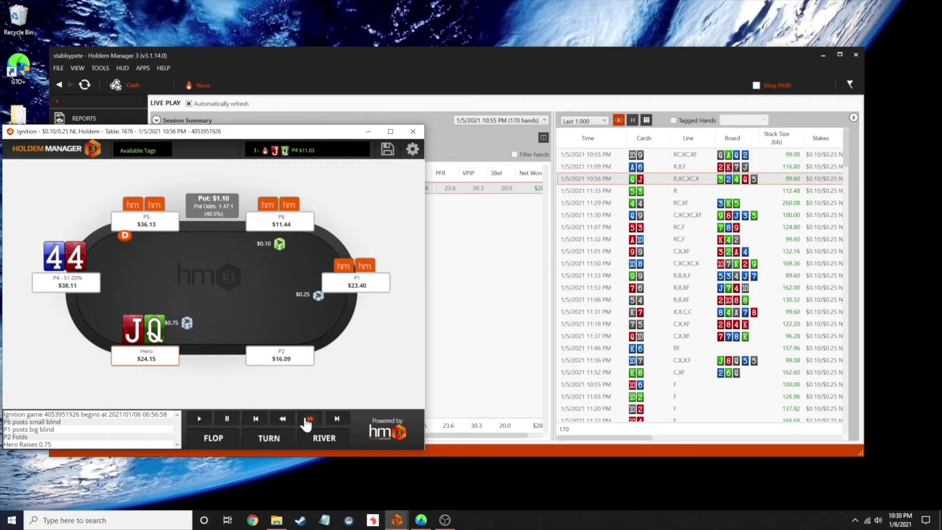
click(309, 419)
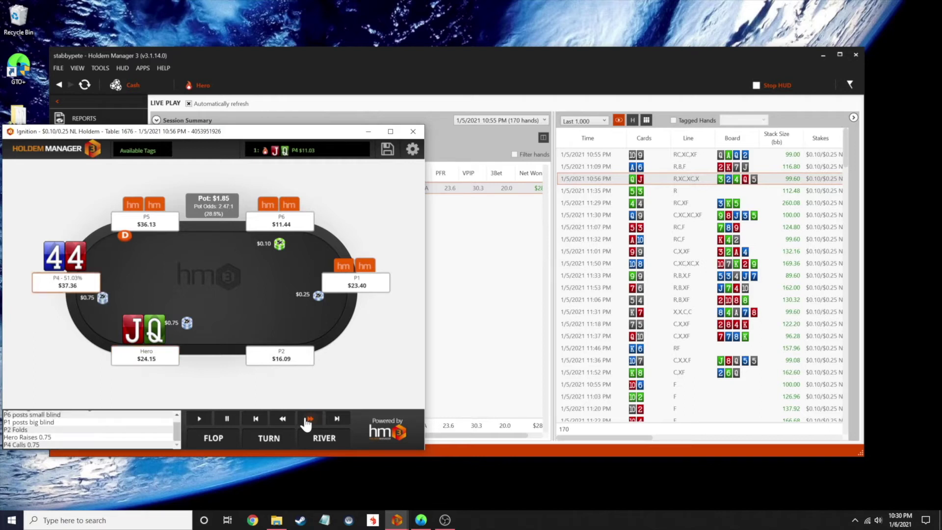
click(308, 419)
click(308, 420)
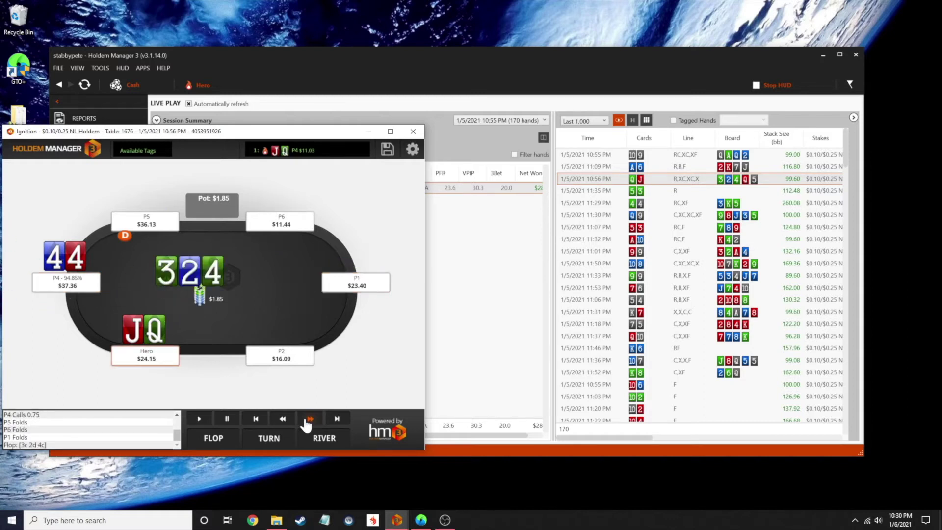
Replay the flop and turn: Hero check-calls P4's $0.88 bet, then P4's $4.00 bet on the Qh
click(309, 420)
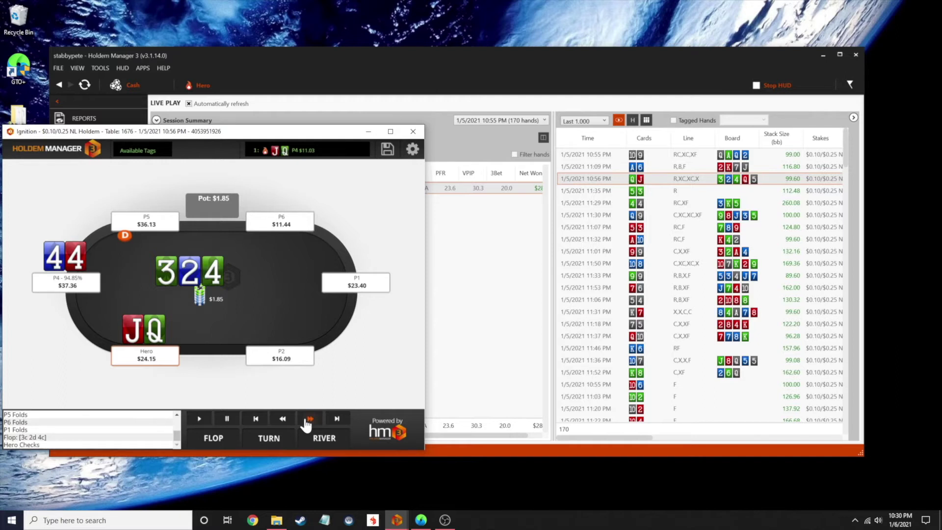
click(308, 420)
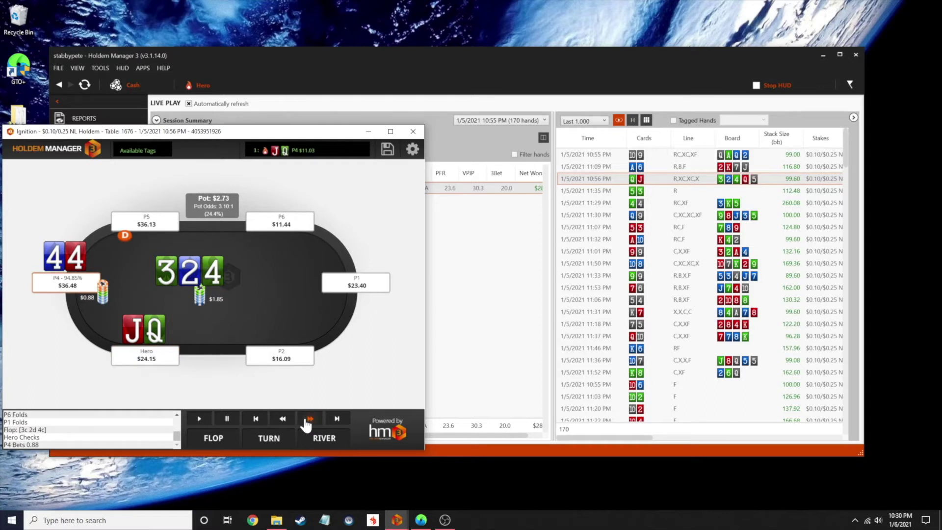
click(308, 419)
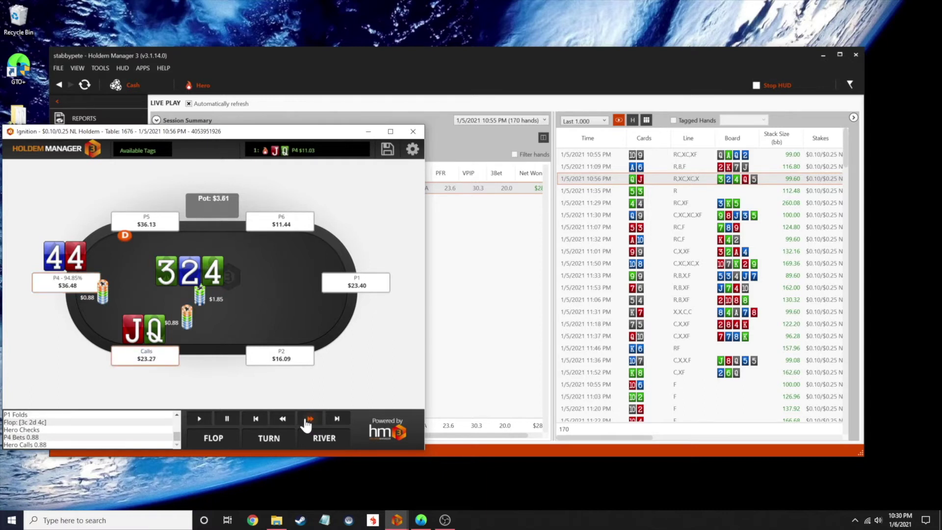
click(308, 420)
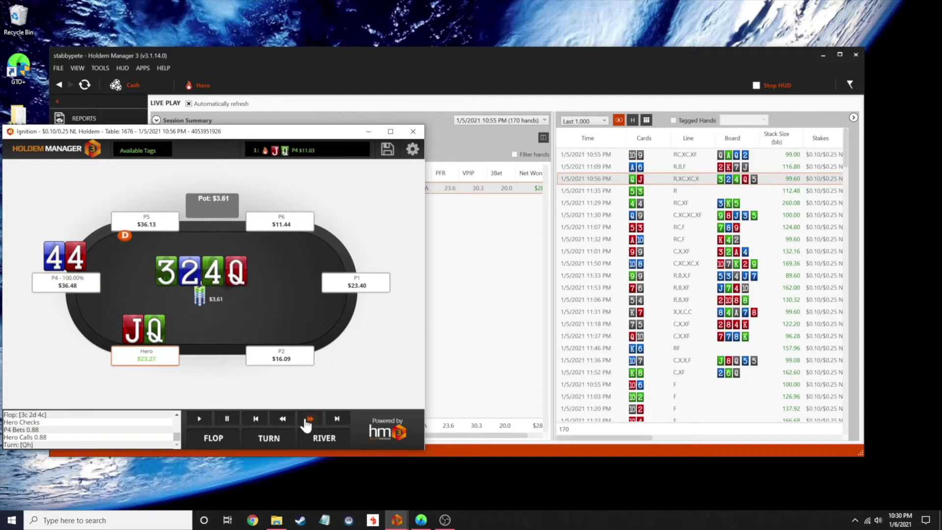
click(308, 419)
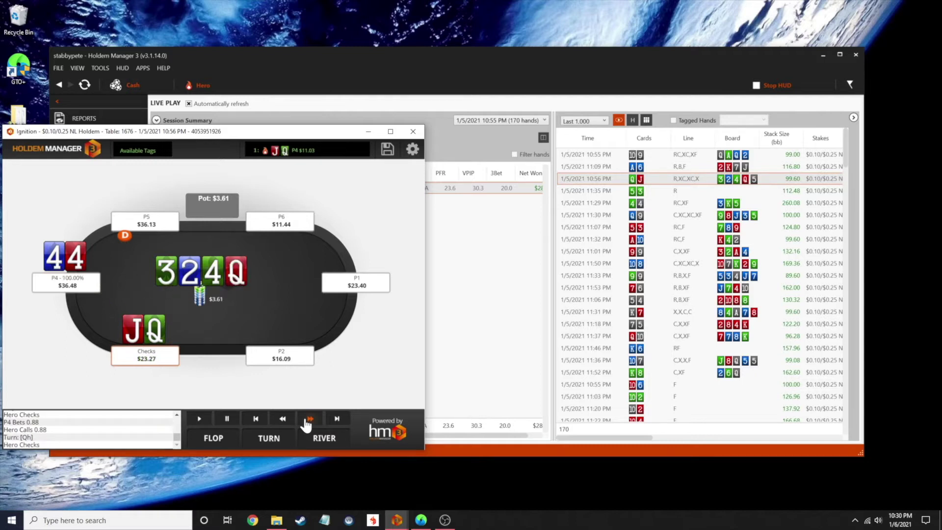
click(308, 419)
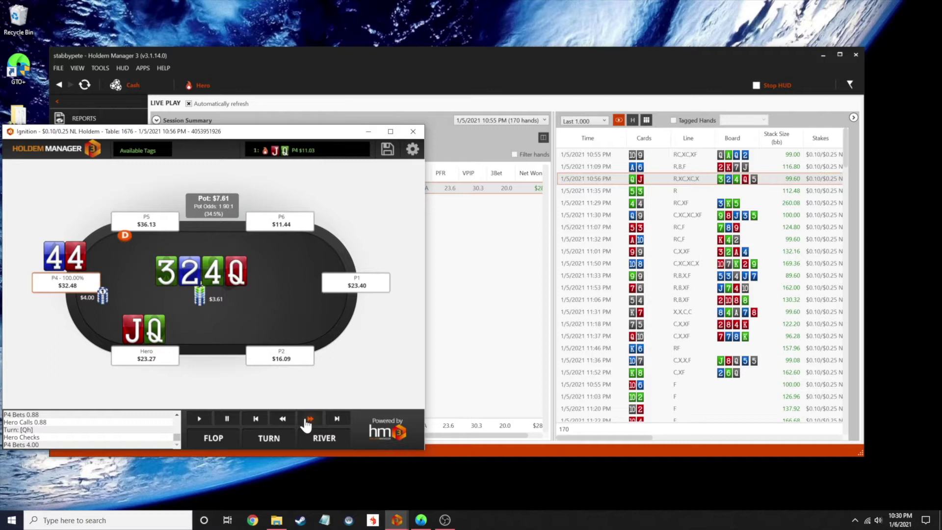
click(308, 419)
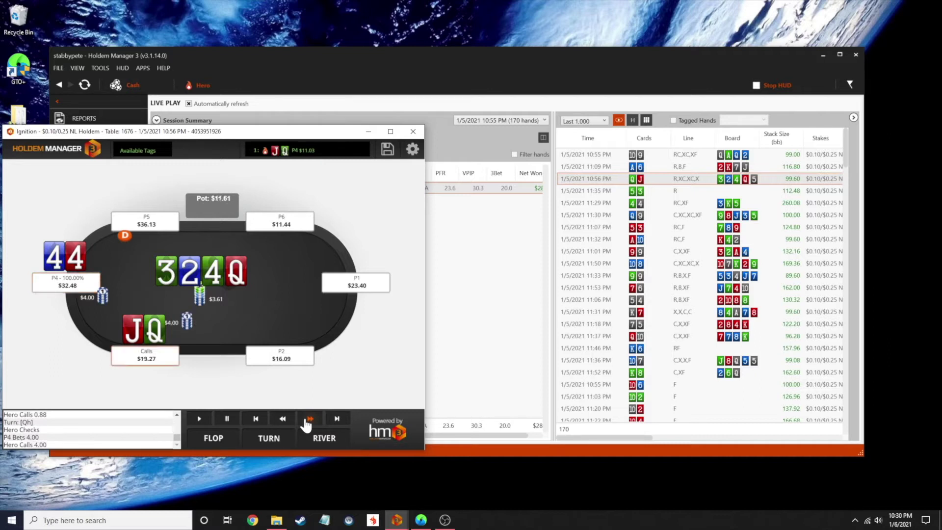
Replay the checked-down river to showdown, where P4's pocket fours take the pot
click(308, 419)
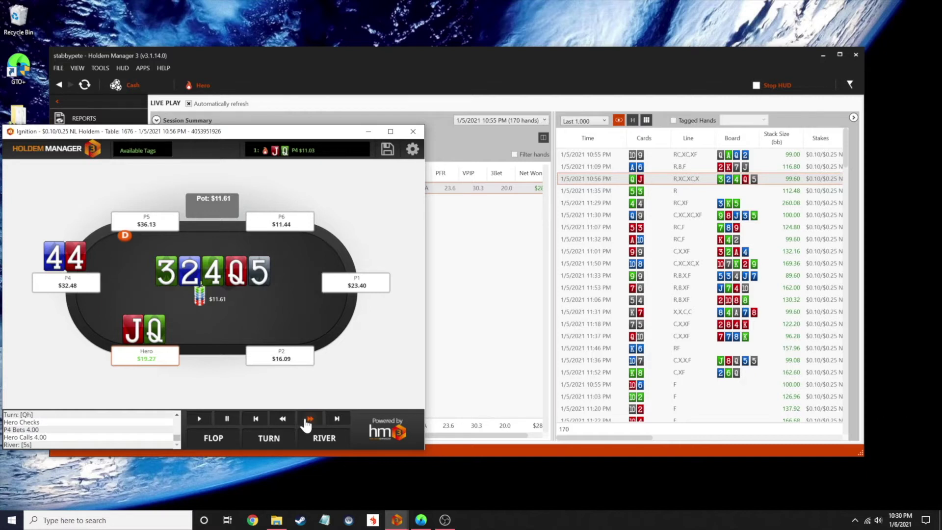
click(306, 420)
click(307, 420)
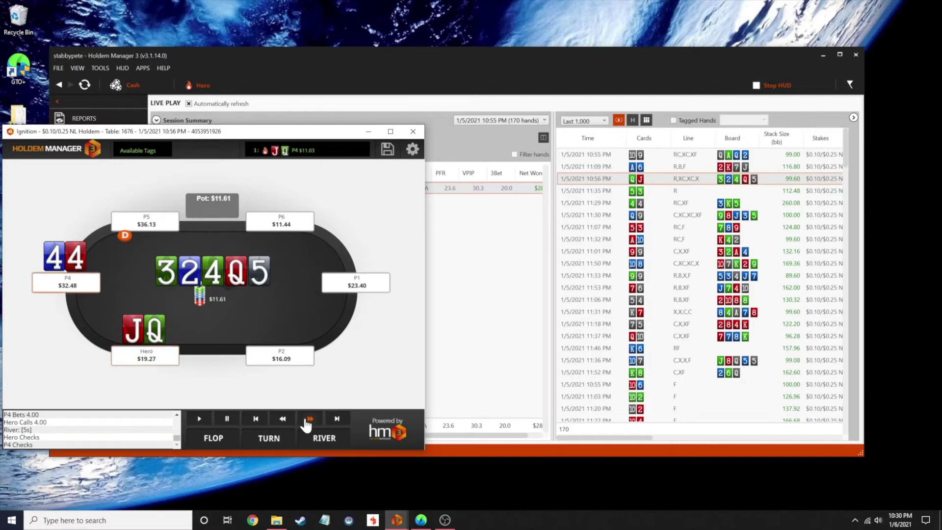
click(307, 420)
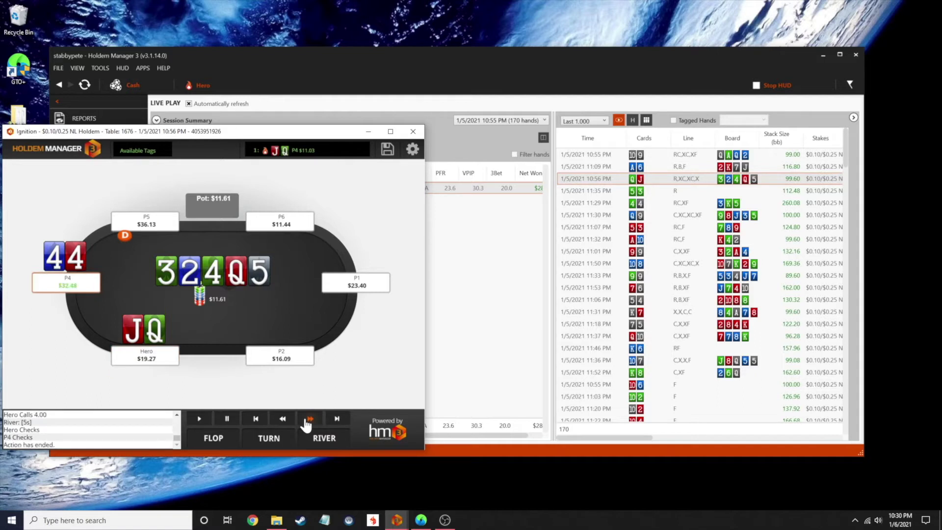
click(306, 420)
click(306, 420)
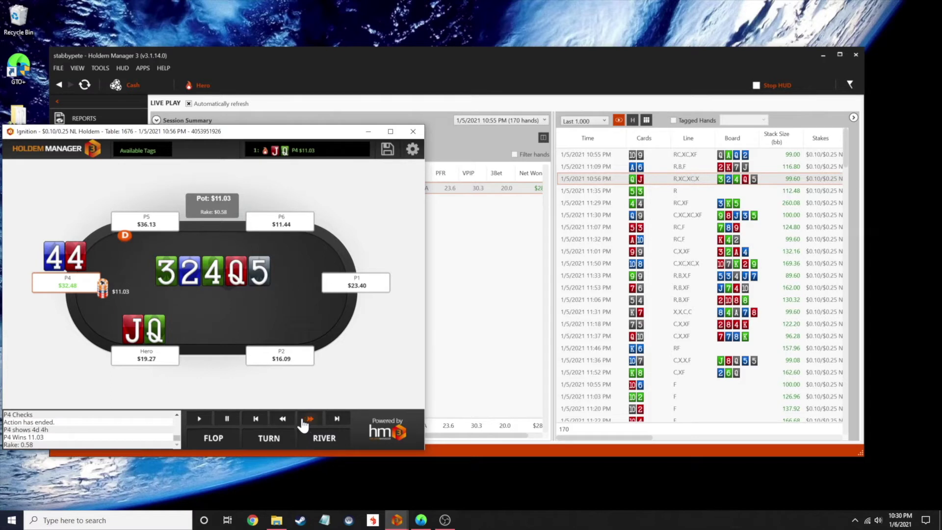
Rewind the replay back to Hero's flop call in the $2.73 pot
click(283, 419)
click(283, 419)
click(283, 420)
click(283, 420)
click(283, 419)
click(283, 420)
Rewind the replay to the 3-2-4 flop and bring GTO+ to the front
click(283, 419)
click(283, 420)
click(283, 420)
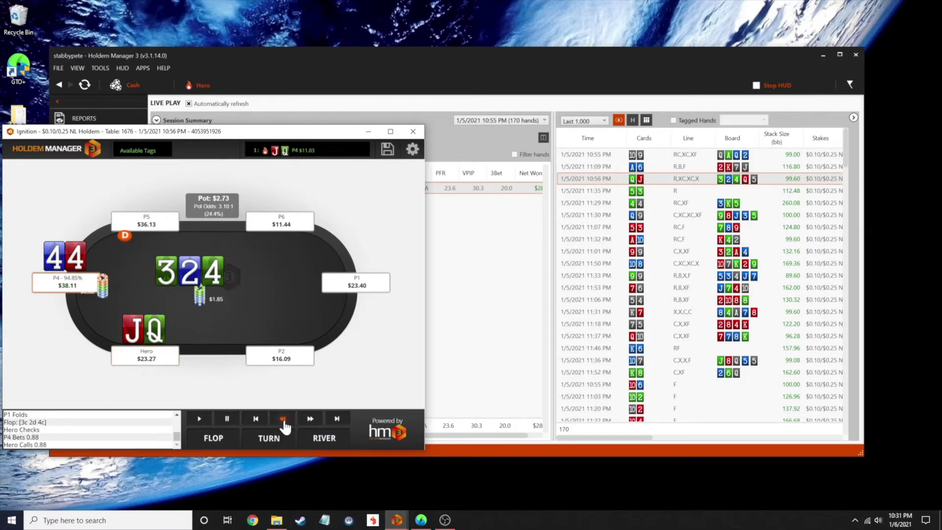
click(283, 420)
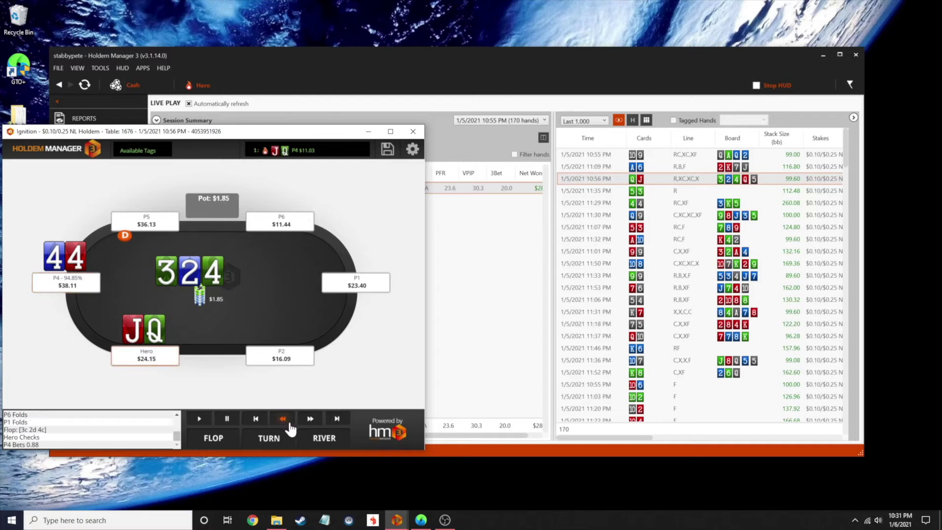
click(425, 521)
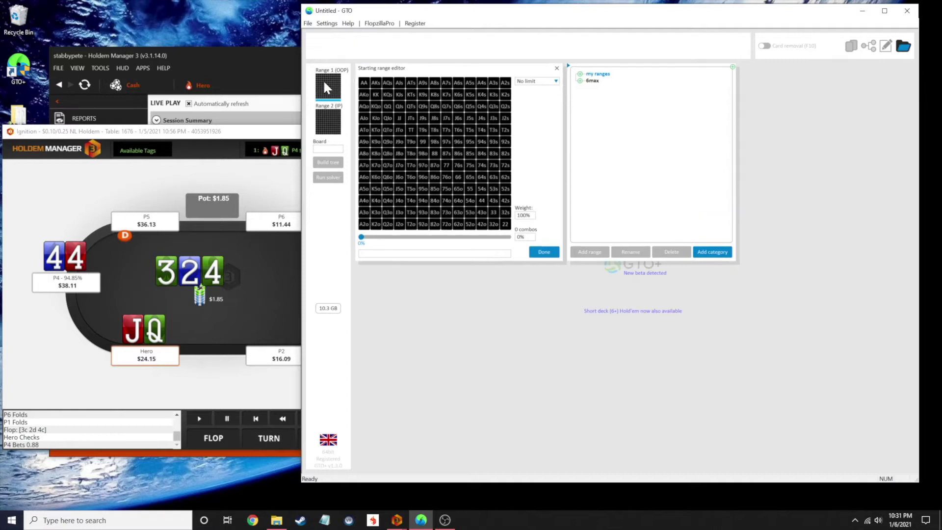
Load the 6max RFI HJ opening range (277 combos, 20.9%) as Range 1 (OOP), then select Range 2
click(580, 81)
click(588, 101)
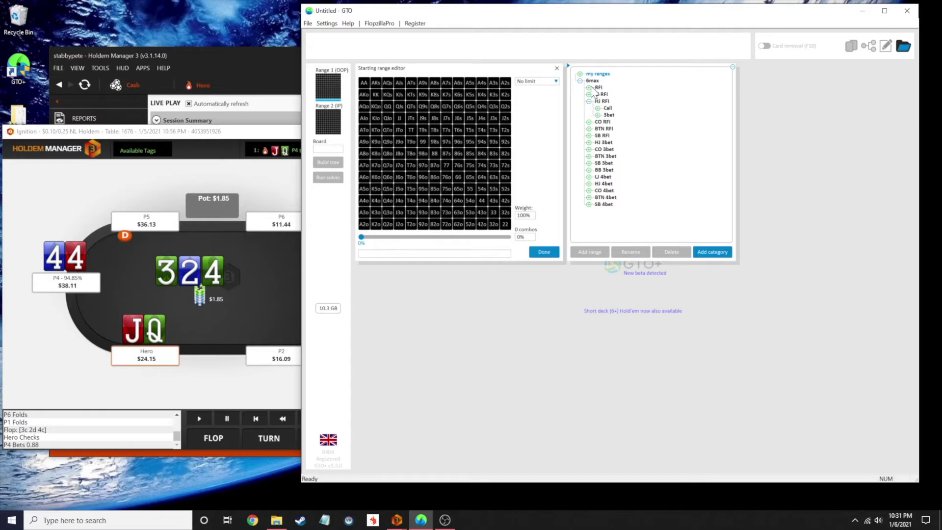
click(589, 87)
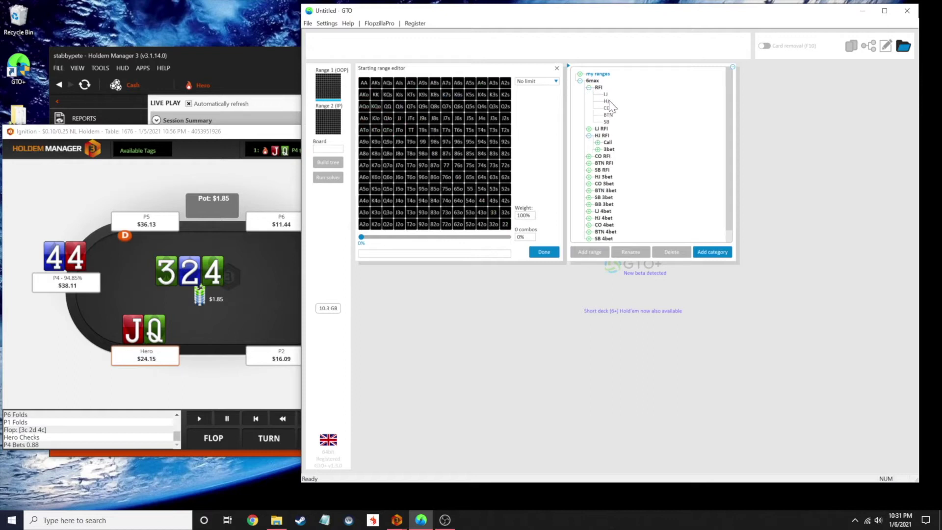
click(607, 101)
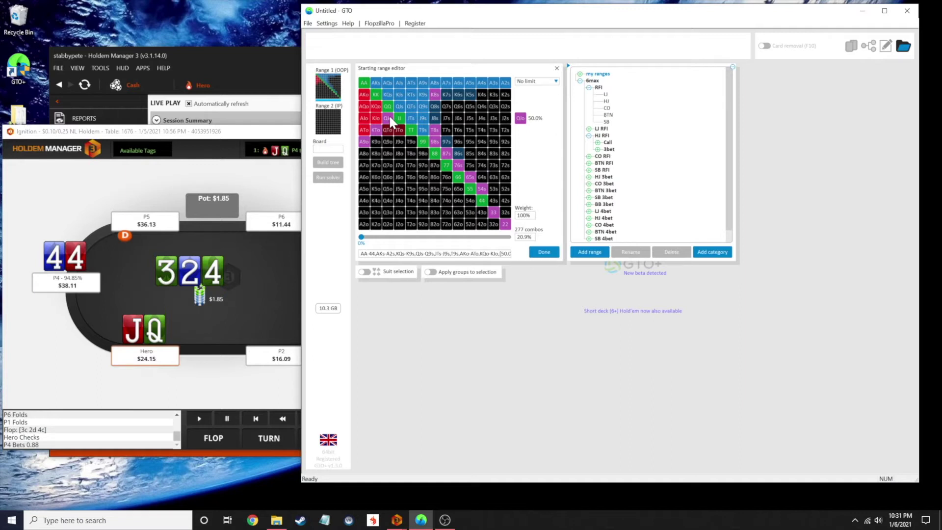
click(329, 118)
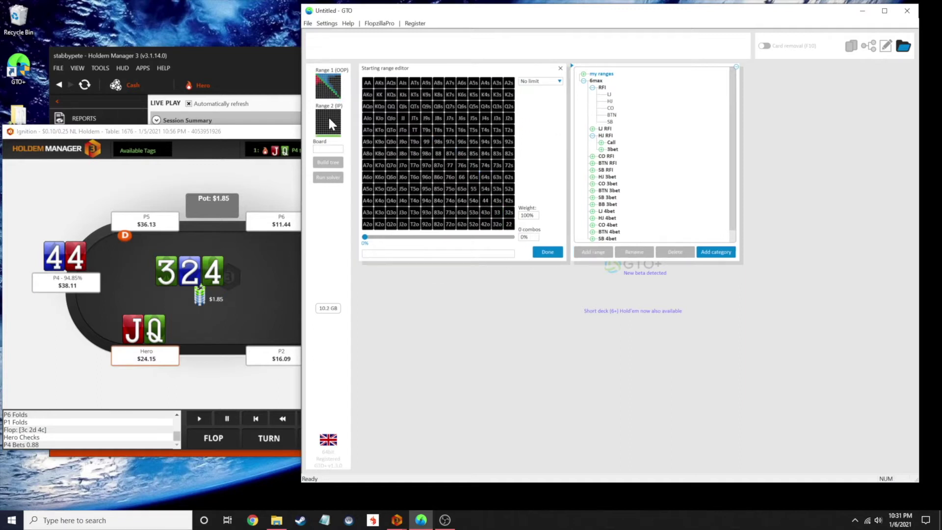
Load the CO call-vs-HJ range (72 combos, 5.43%) as Range 2 (IP) and open board selection
click(602, 142)
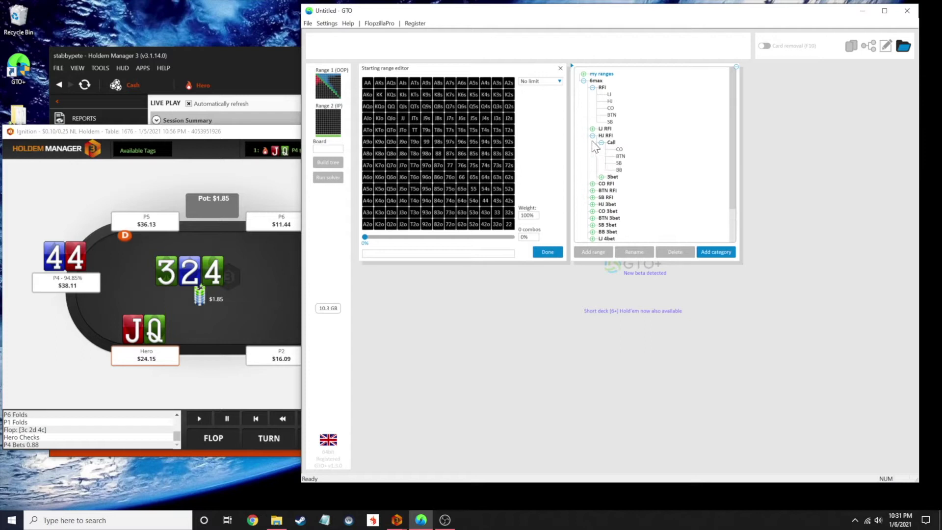
click(622, 149)
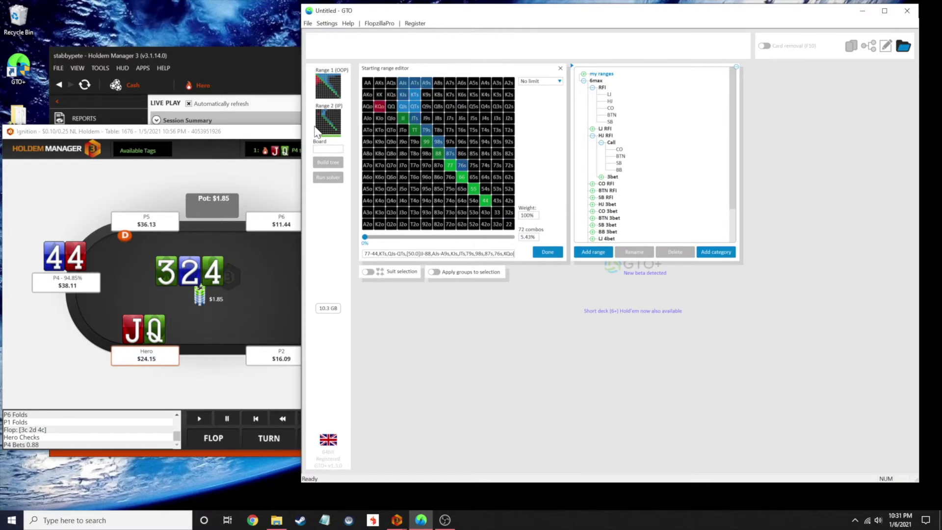
click(318, 150)
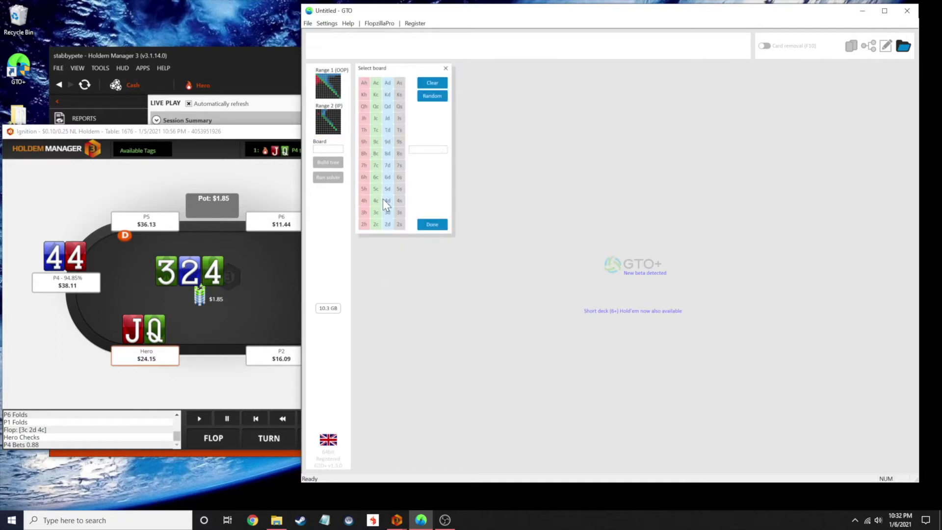
Choose 3c, 2d and 4c as the flop cards
click(376, 214)
click(389, 224)
click(376, 201)
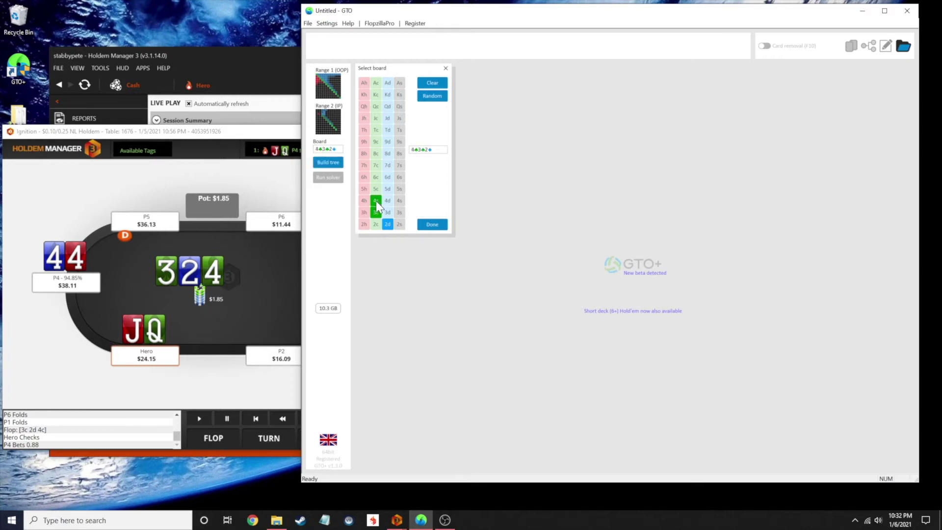